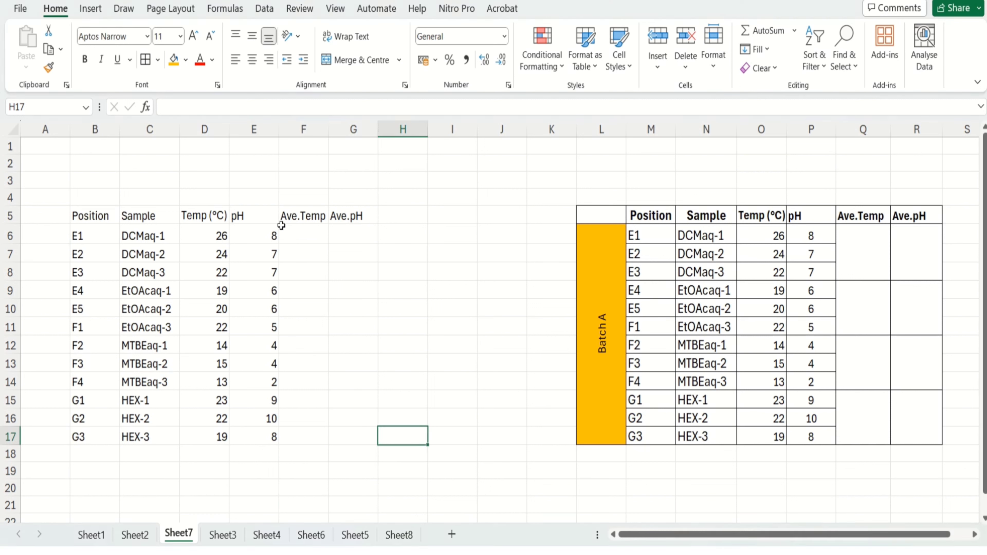
Merge and centre cells F6:F8 and cells F9:F11 in the Ave.Temp column.
left_click_drag(283, 229, 309, 271)
left_click(399, 60)
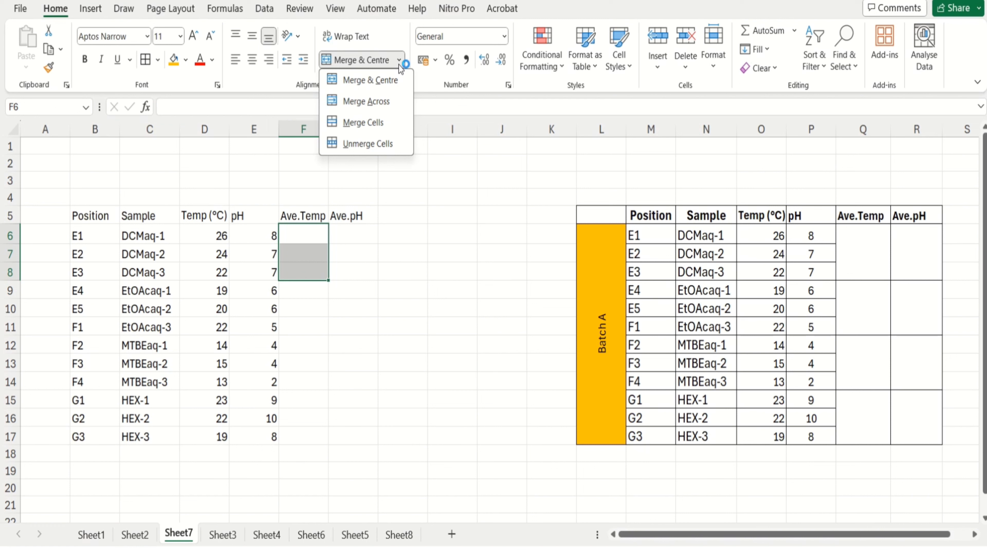
left_click(397, 79)
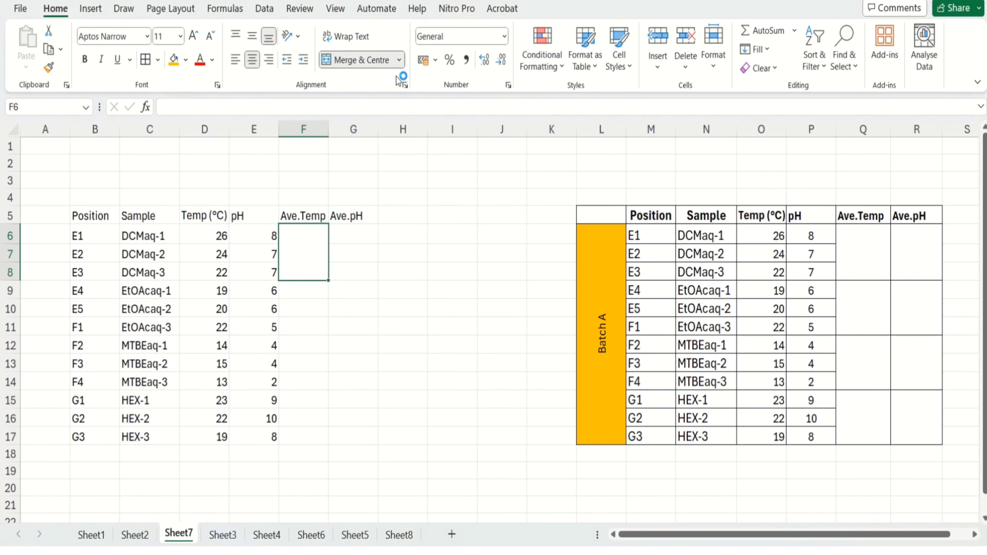
left_click(302, 329)
left_click_drag(286, 287, 304, 327)
left_click(399, 60)
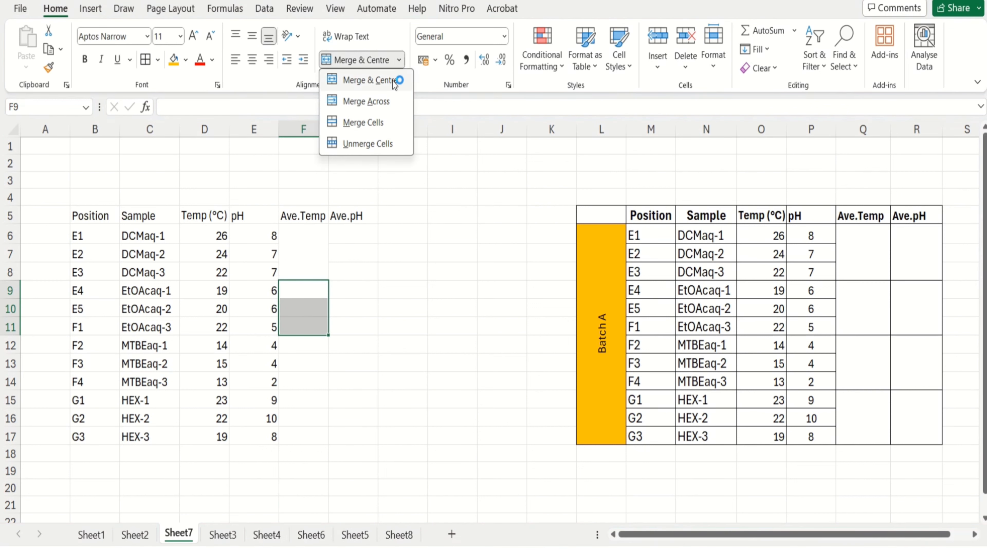
left_click(397, 80)
Merge and centre cells F12:F14 and cells F15:F17 in the Ave.Temp column.
left_click_drag(287, 343, 303, 378)
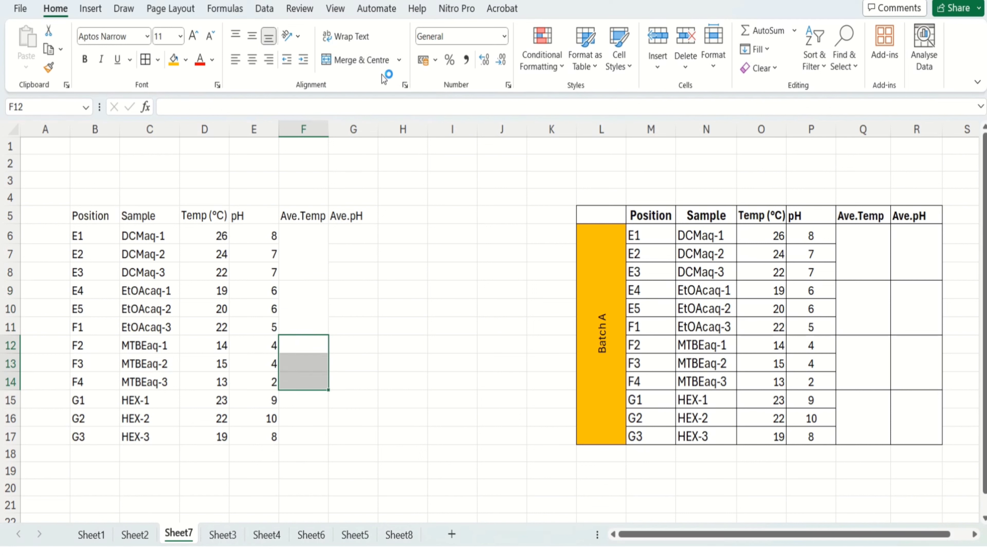
left_click(400, 60)
left_click(395, 81)
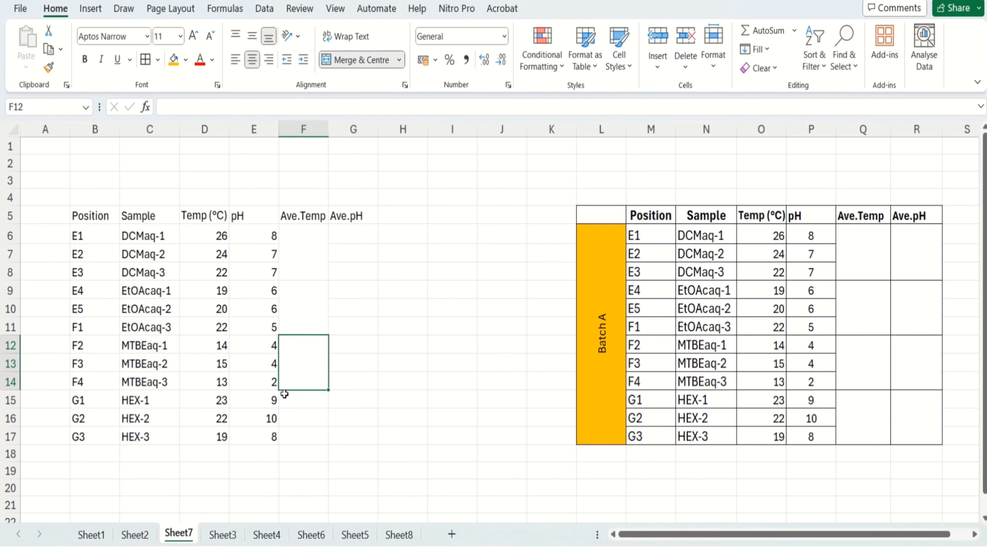
left_click_drag(282, 397, 308, 438)
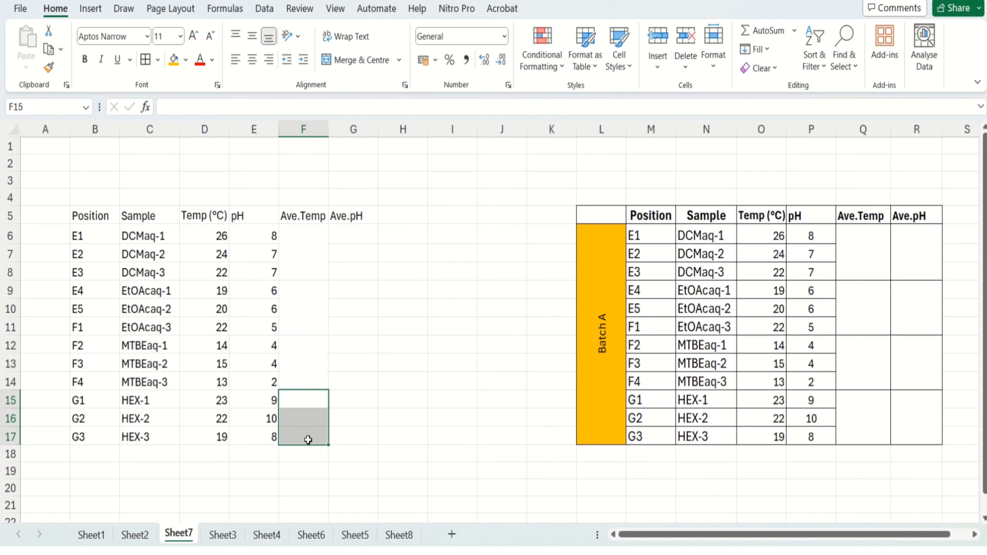
left_click(400, 60)
left_click(395, 80)
left_click(375, 456)
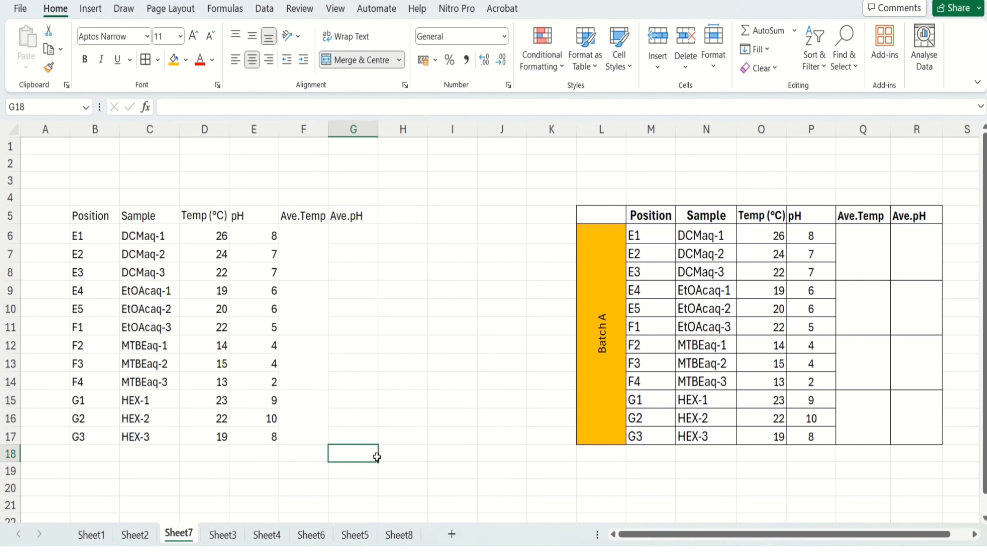
Merge and centre cells G6:G8 and cells G9:G11 in the Ave.pH column.
left_click_drag(341, 231, 355, 265)
left_click(399, 60)
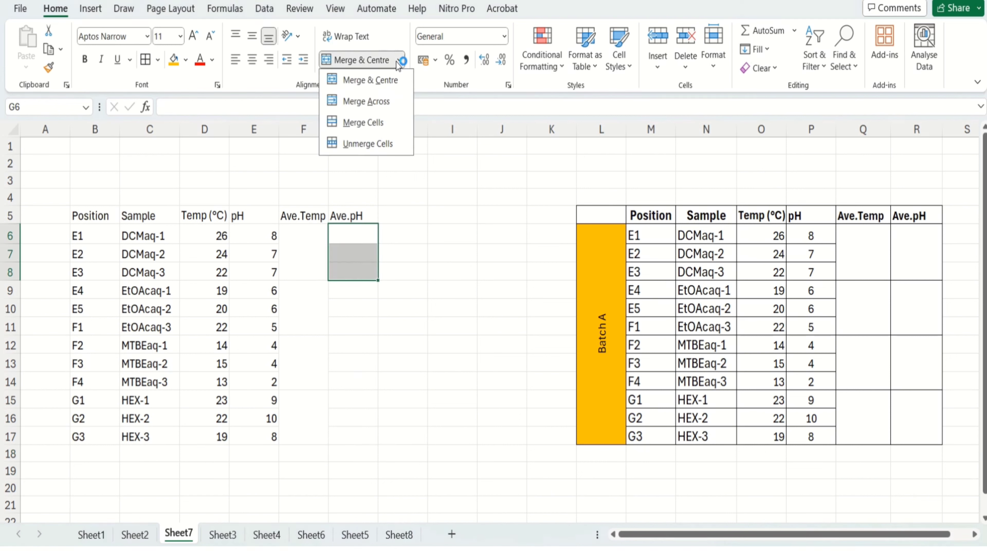
left_click(390, 79)
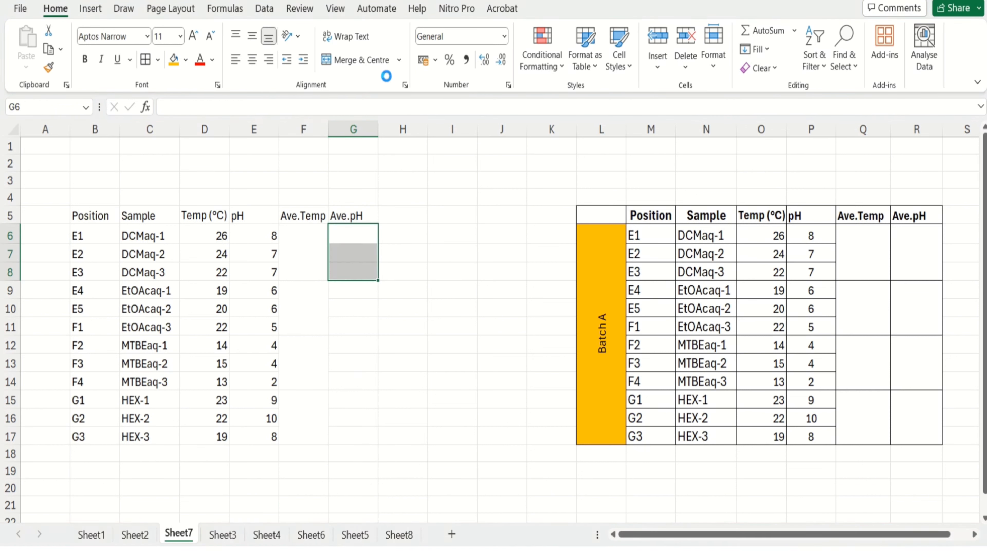
left_click(333, 286)
left_click_drag(334, 286, 346, 319)
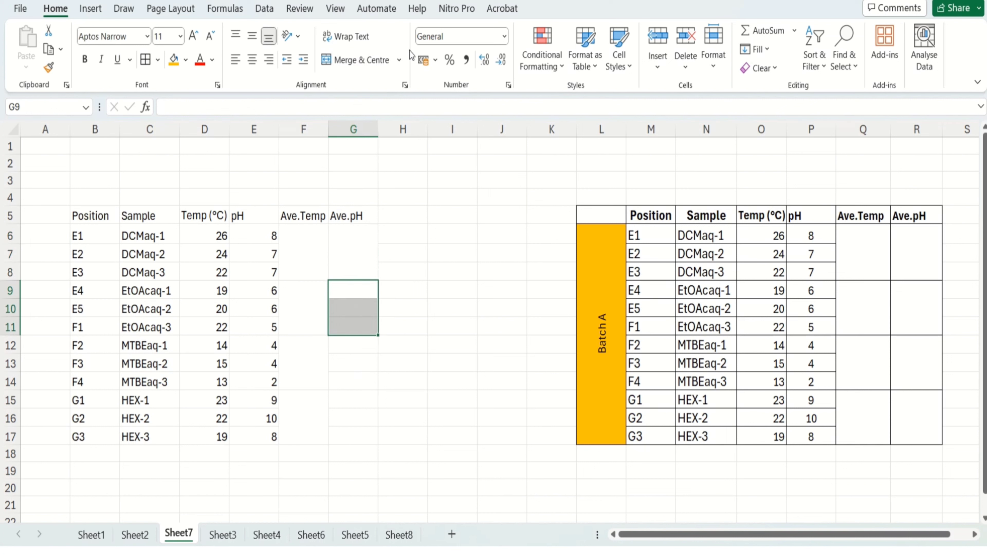
left_click(400, 59)
left_click(390, 80)
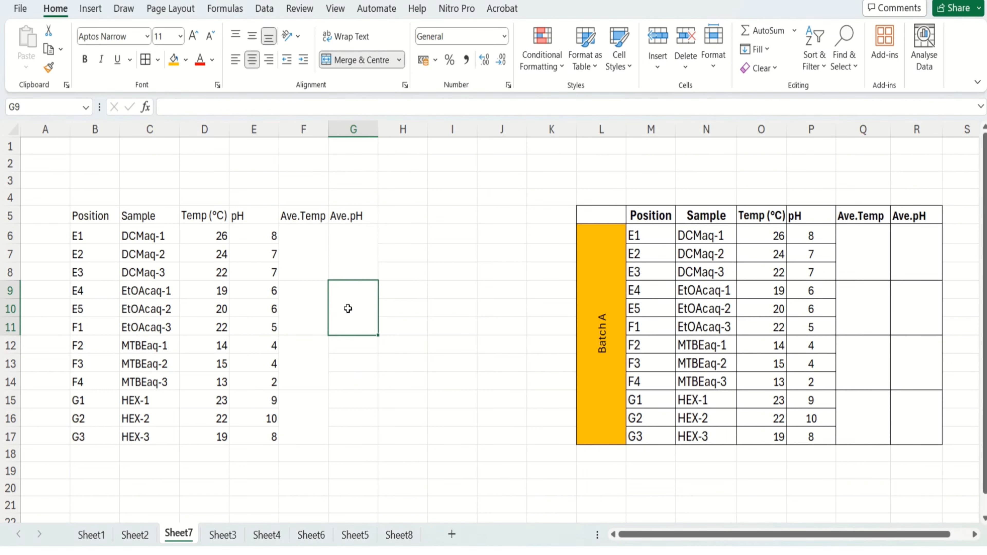
Merge and centre cells G12:G14 and cells G15:G17 in the Ave.pH column.
left_click_drag(335, 338, 355, 385)
left_click(400, 60)
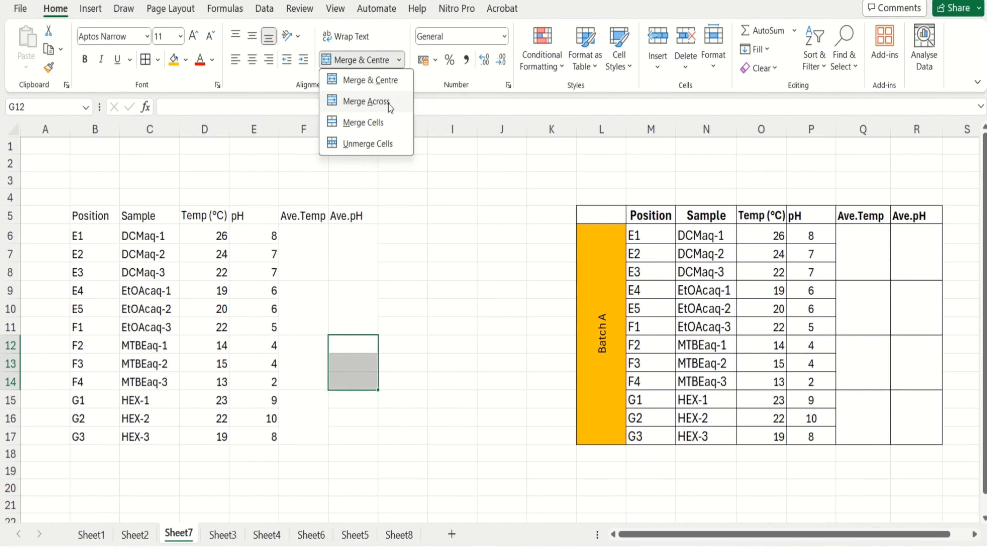
left_click(380, 83)
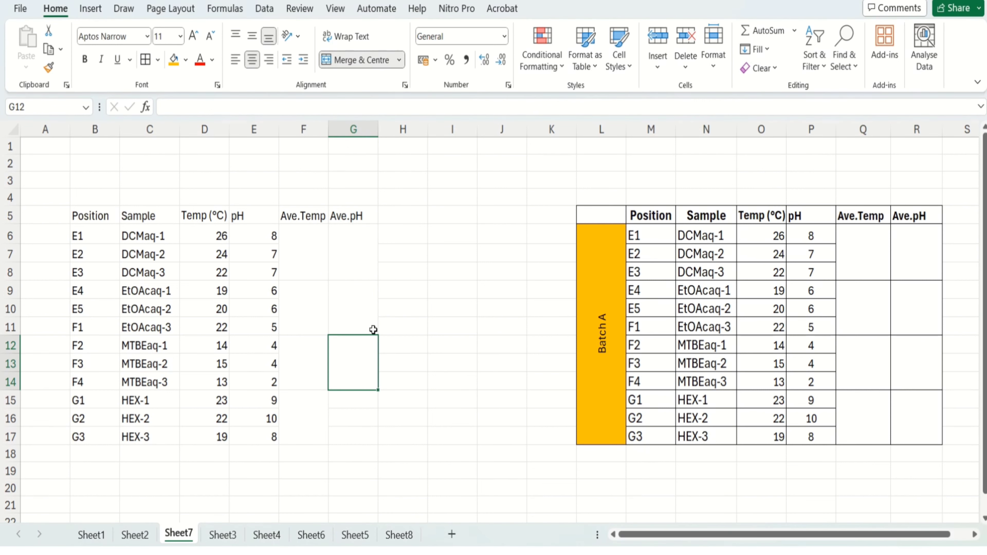
left_click(335, 398)
left_click_drag(334, 399, 348, 433)
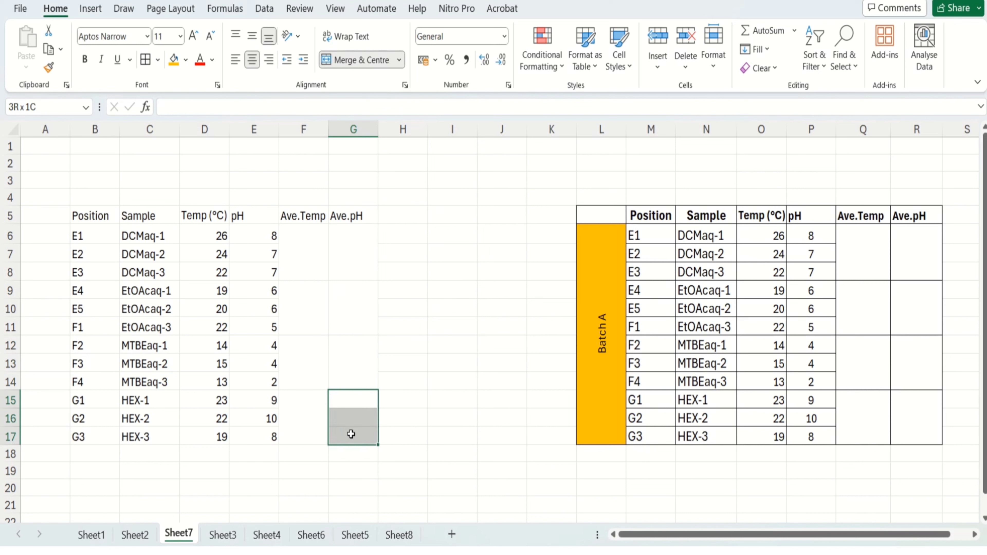
left_click(398, 61)
left_click(391, 81)
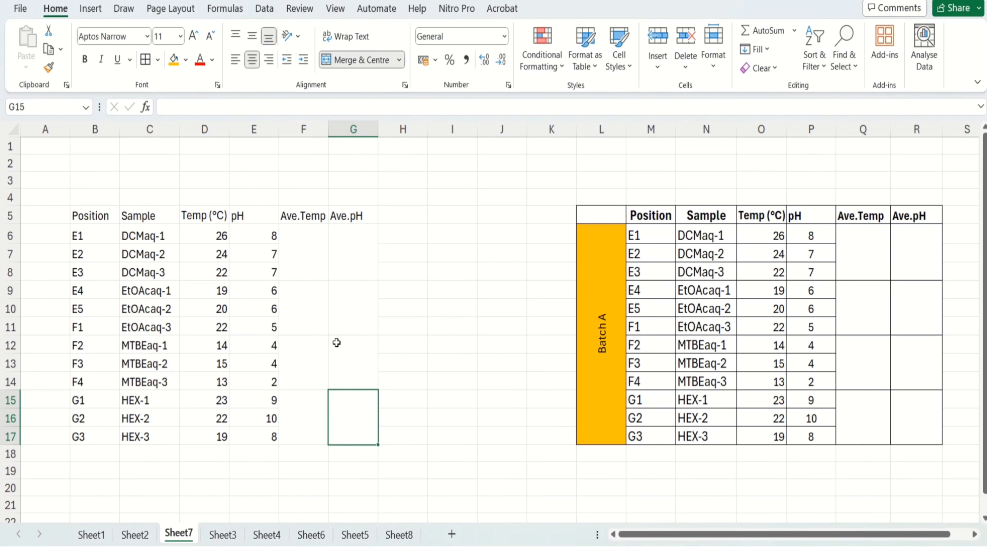
left_click(313, 496)
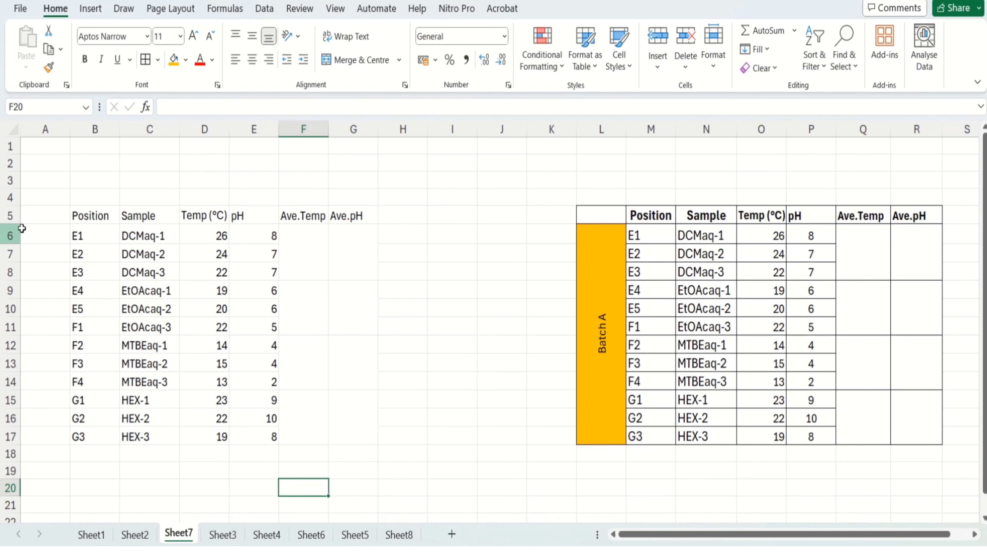
Merge and centre cells A6:A17 beside the Position column into one tall cell.
left_click_drag(26, 227, 39, 429)
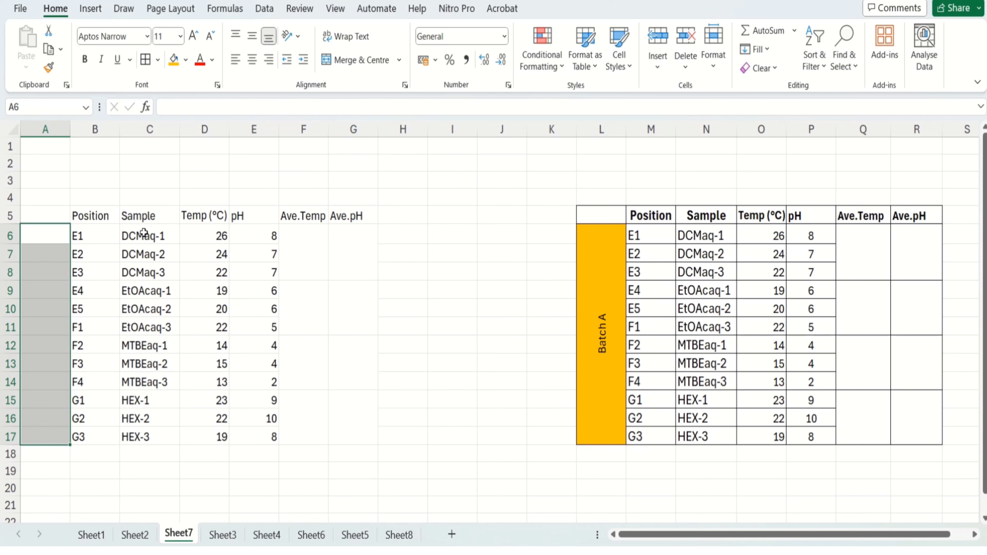
left_click(402, 61)
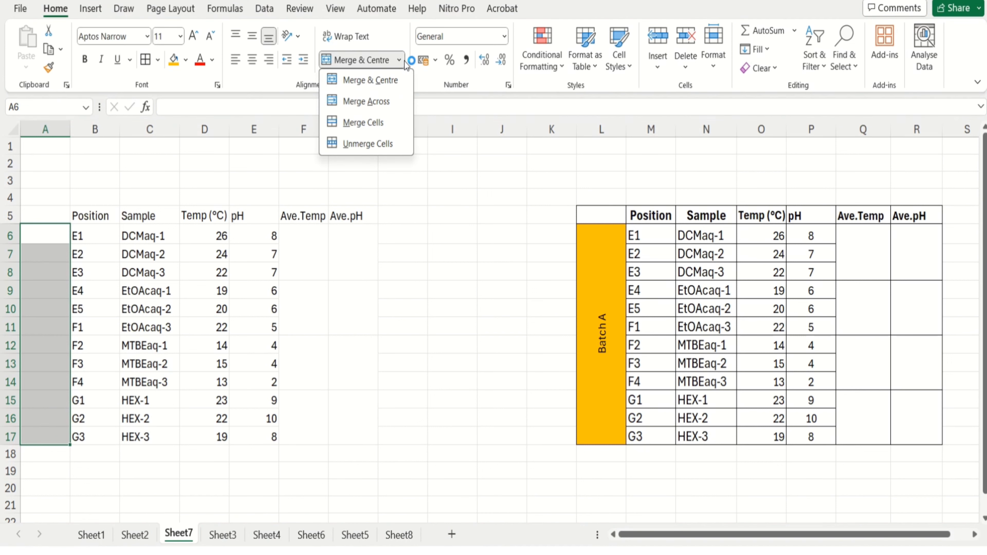
left_click(389, 80)
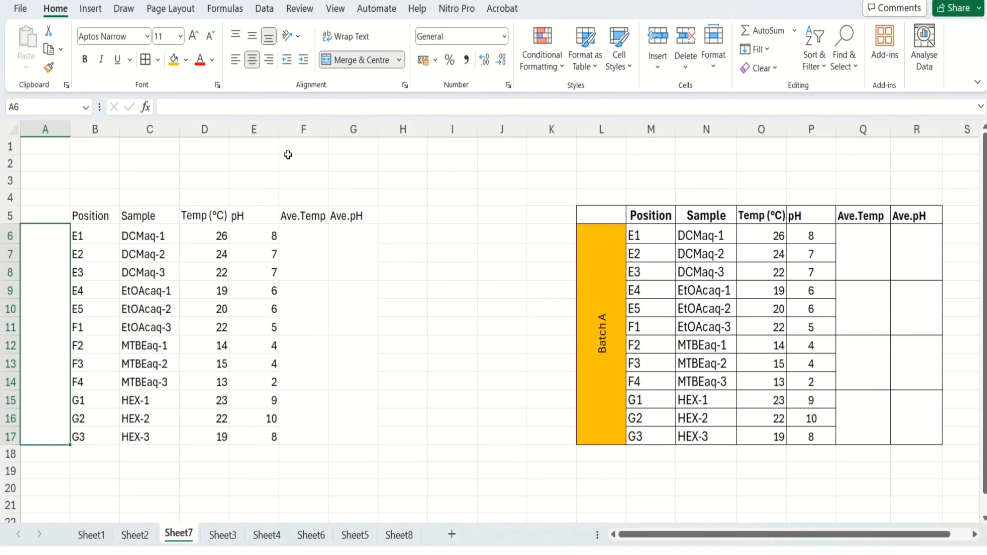
Set the merged cell A6:A17 to Rotate Text Up with middle vertical alignment.
left_click(290, 40)
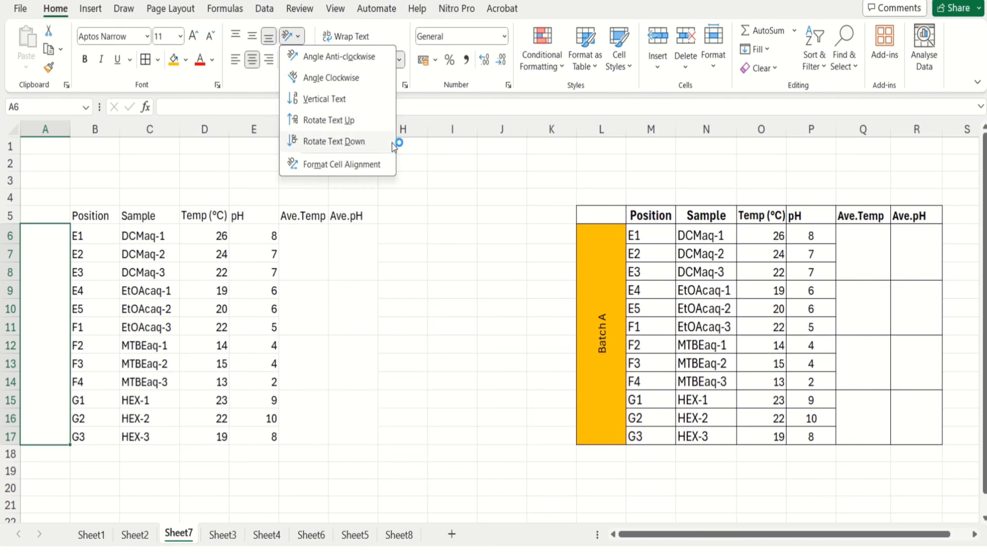
left_click(343, 123)
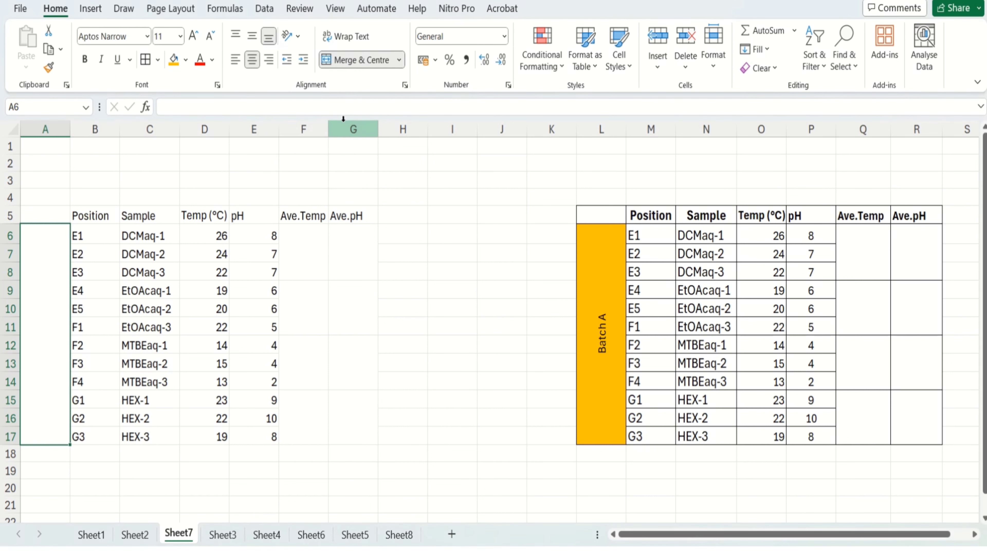
left_click(255, 41)
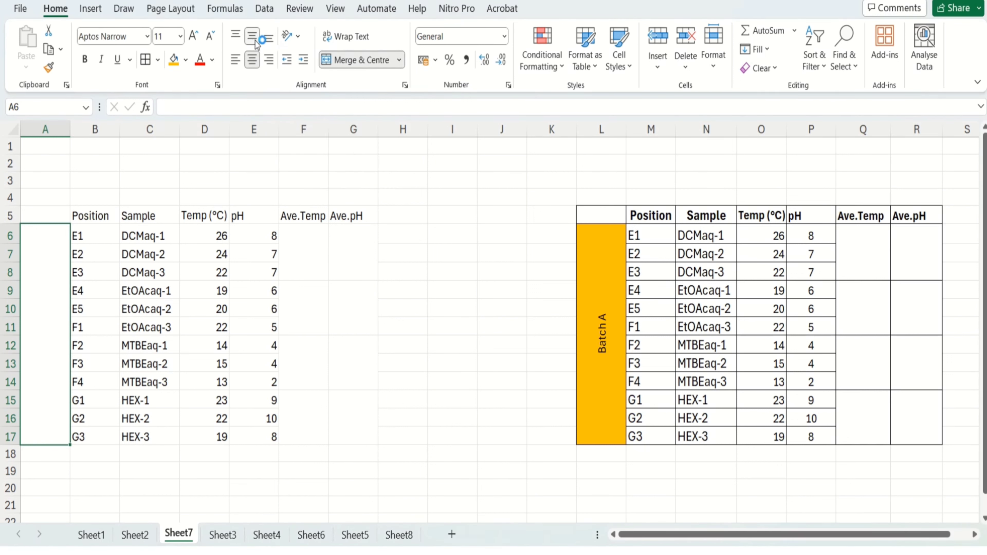
Enter the label "Batch A" in the merged cell A6:A17.
double_click(51, 377)
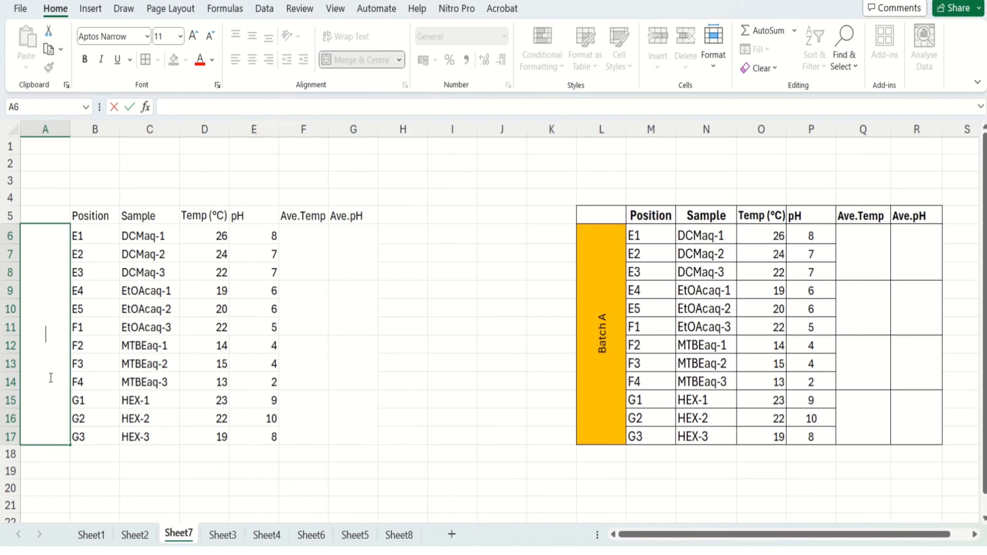
type("Batch A")
key("Return")
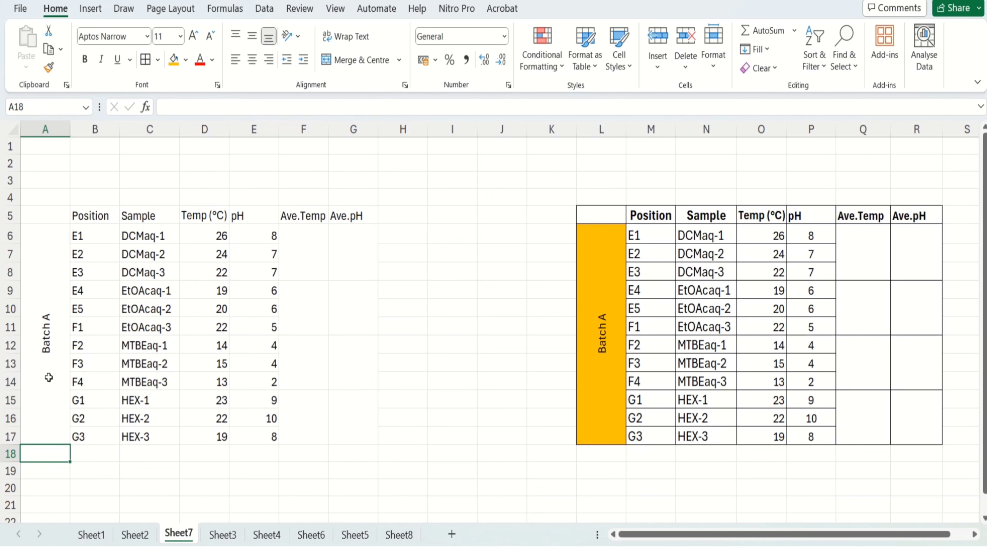
left_click(270, 509)
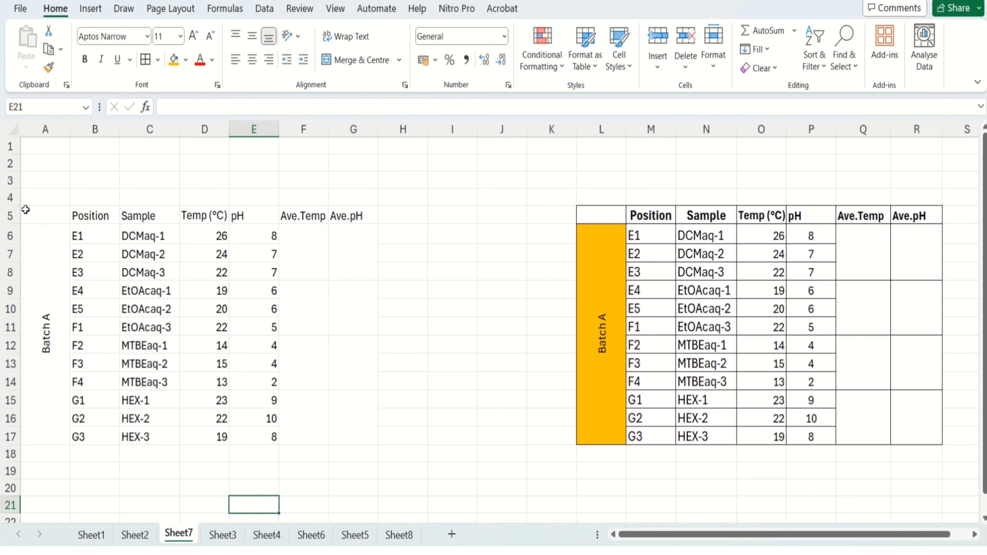
Apply All Borders to the whole table range A5:G17.
left_click_drag(25, 210, 338, 404)
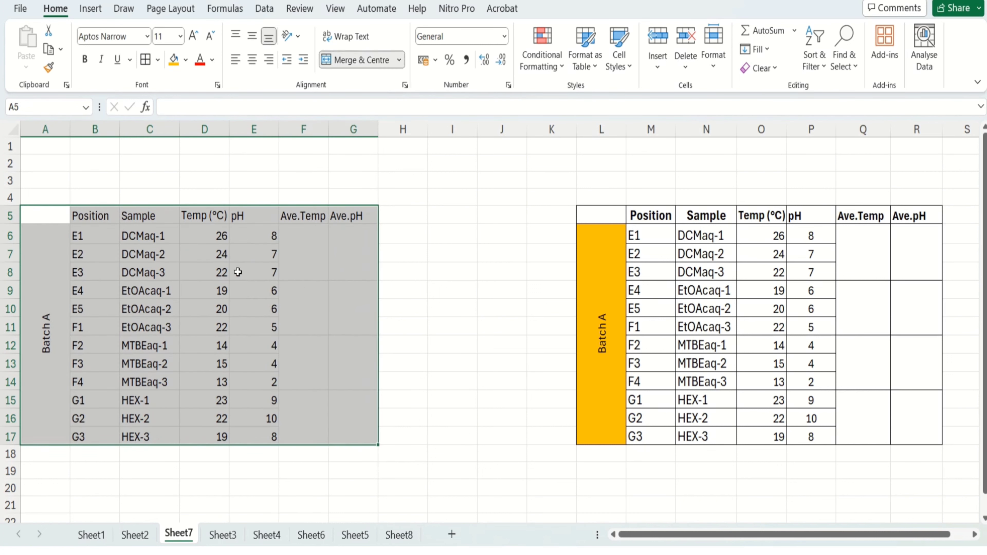
left_click(157, 63)
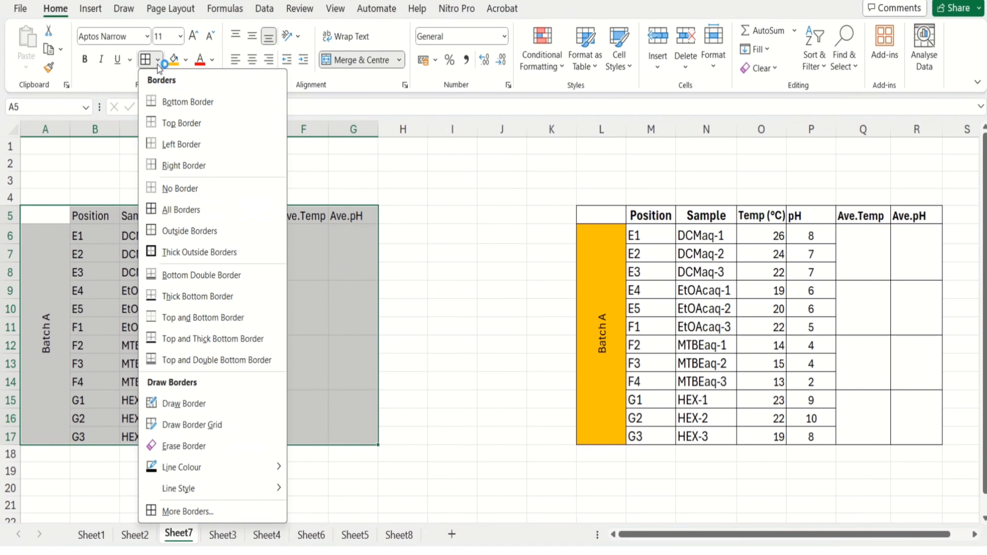
left_click(182, 217)
left_click(447, 468)
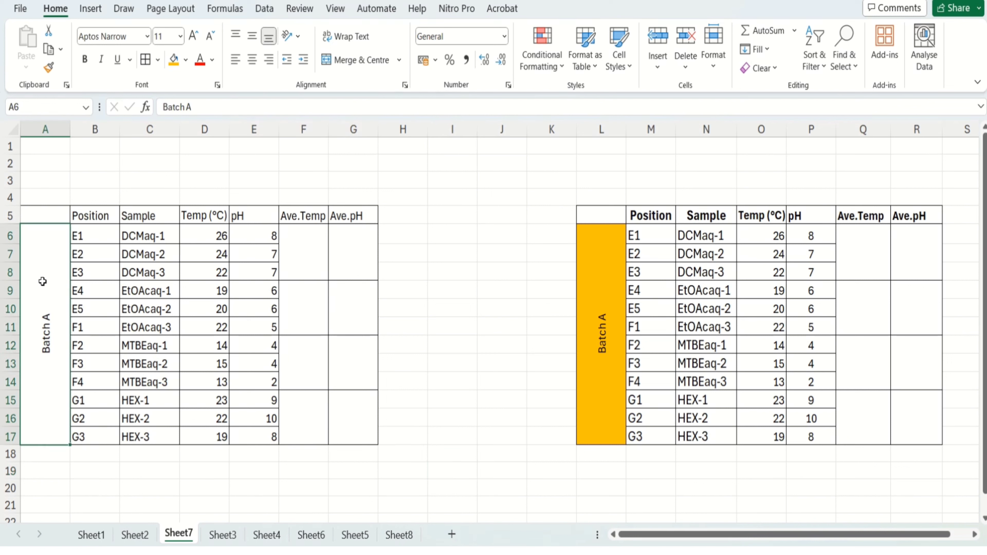
Fill the merged Batch A cell in column A with the standard orange colour.
left_click(28, 236)
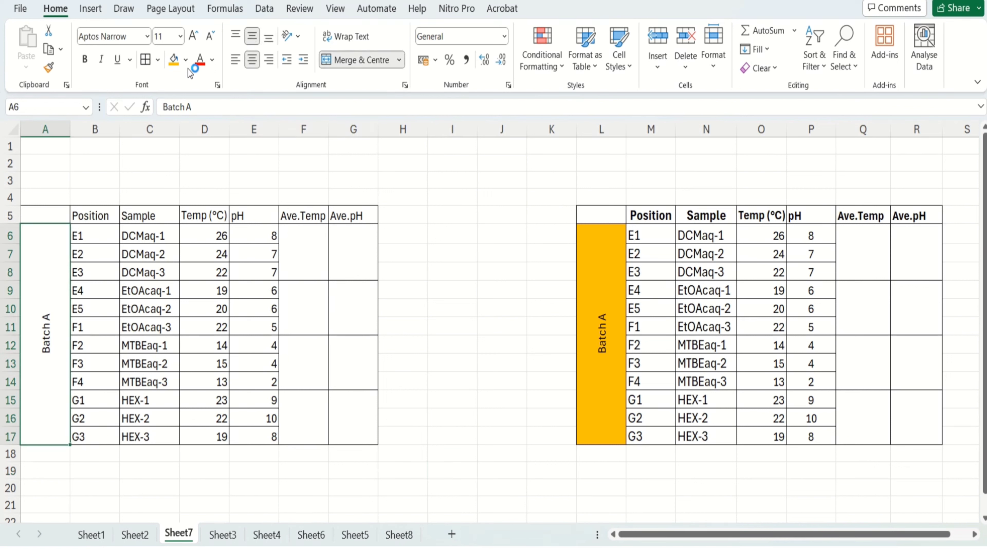
left_click(186, 61)
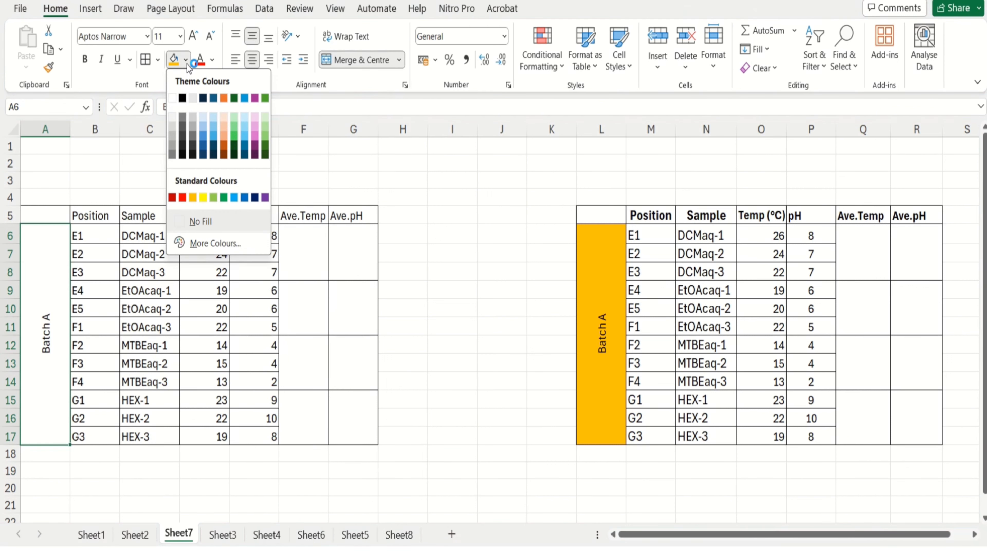
left_click(193, 199)
left_click(514, 482)
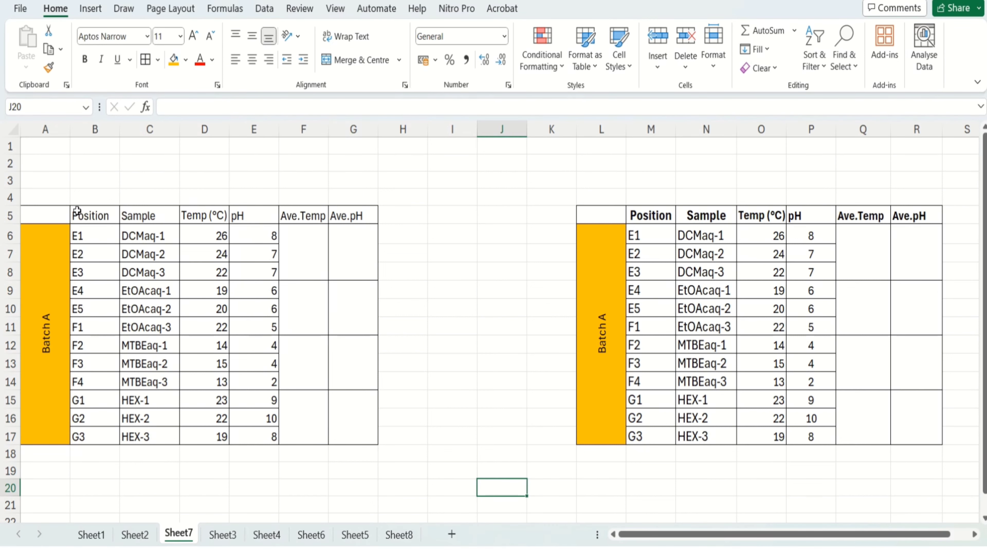
Make the header row B5:G5, from Position to Ave.pH, bold.
left_click_drag(82, 213, 345, 214)
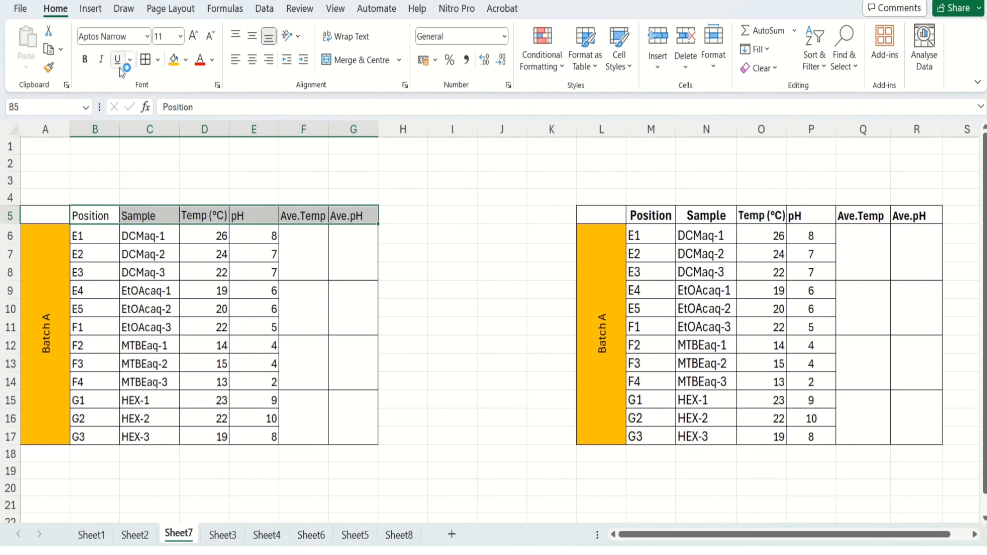
left_click(86, 63)
left_click(527, 442)
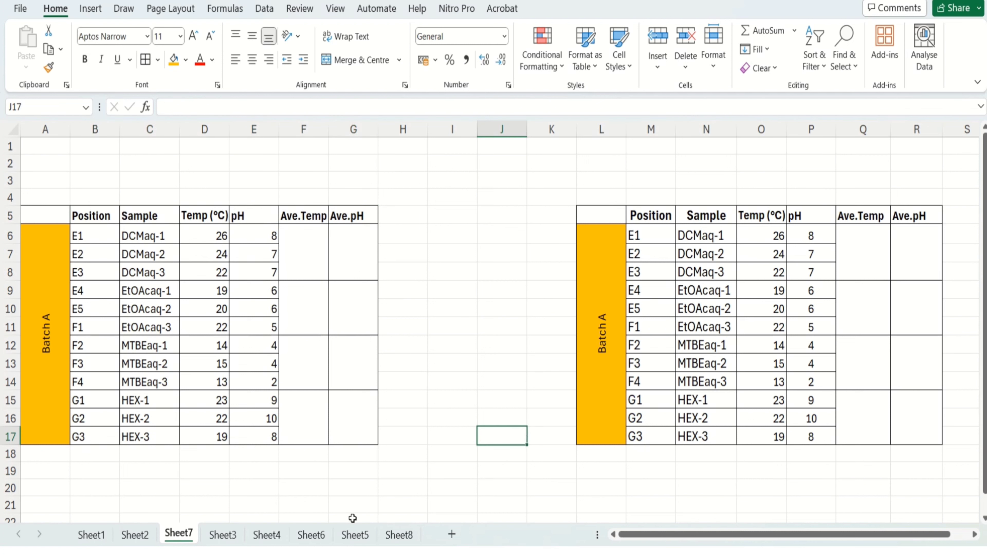
Enter =AVERAGE(D6:D8) in the merged Ave.Temp cell F6 and fill the formula down through row 17.
left_click(338, 491)
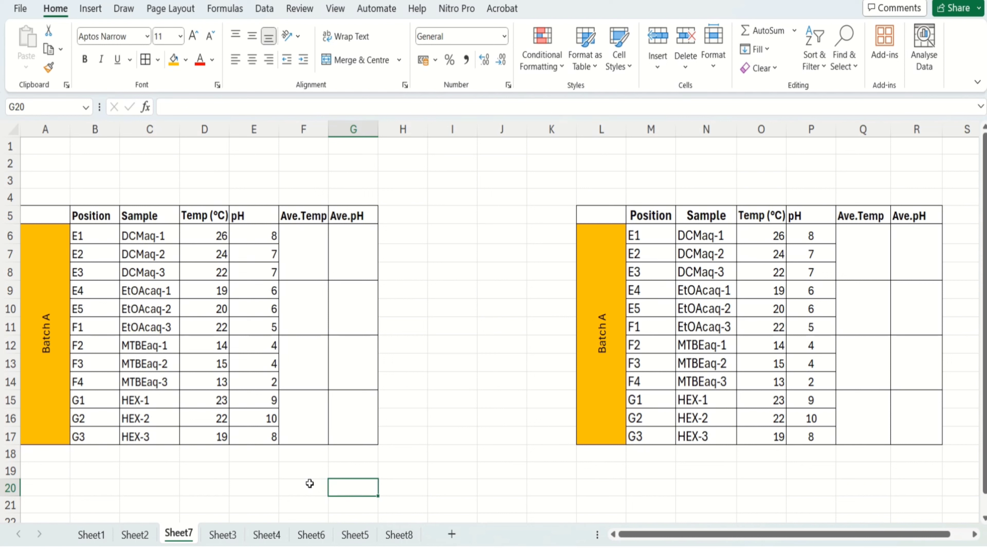
double_click(305, 263)
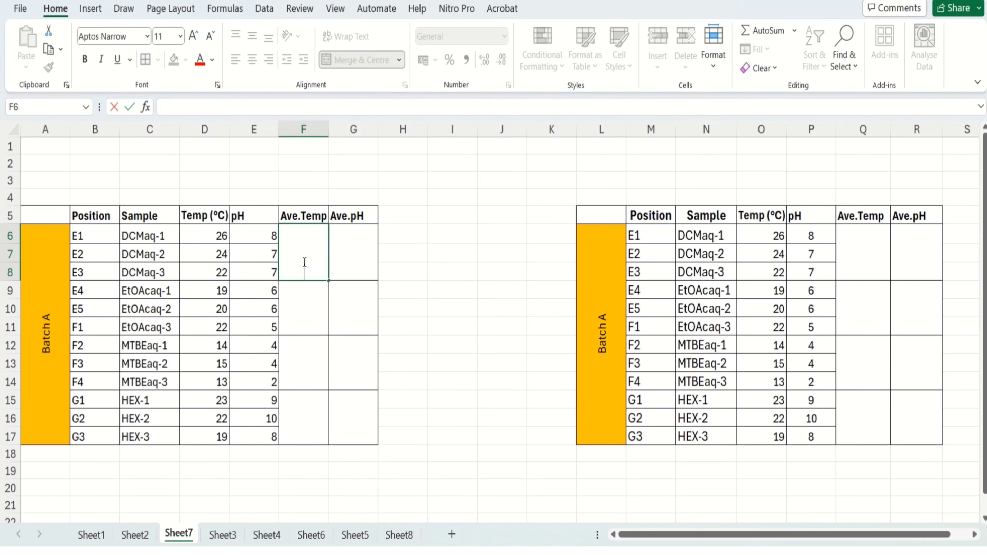
type("=")
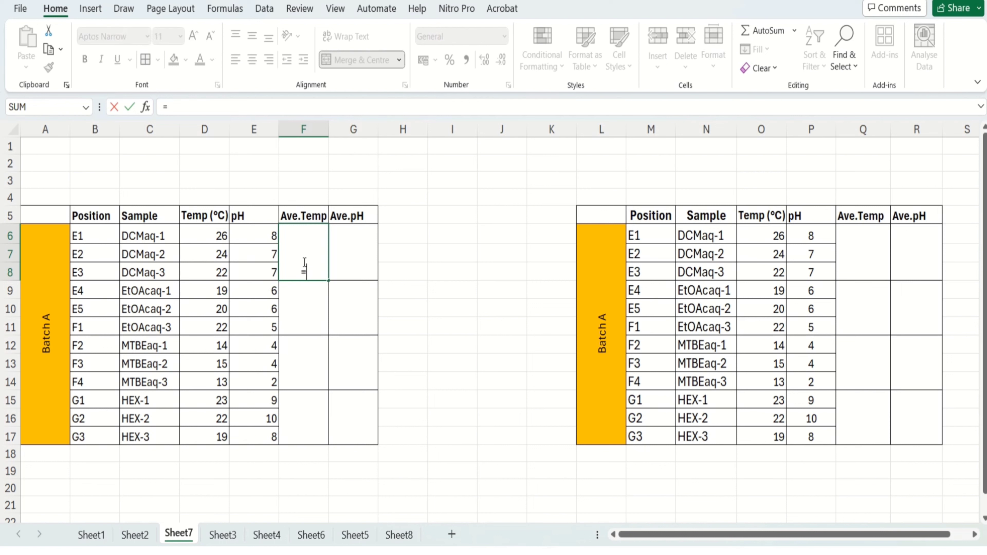
type("SU")
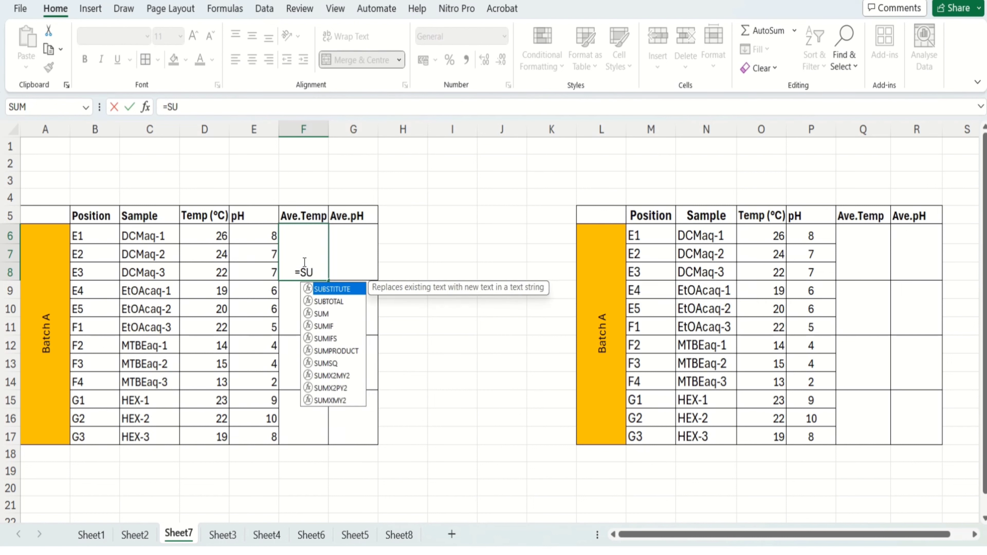
key("BackSpace")
key("BackSpace")
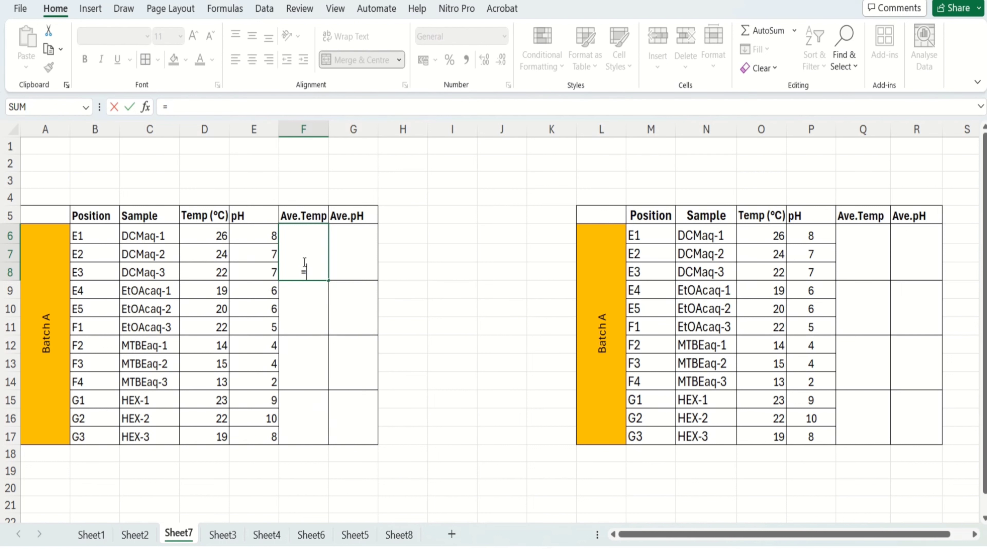
type("AVE")
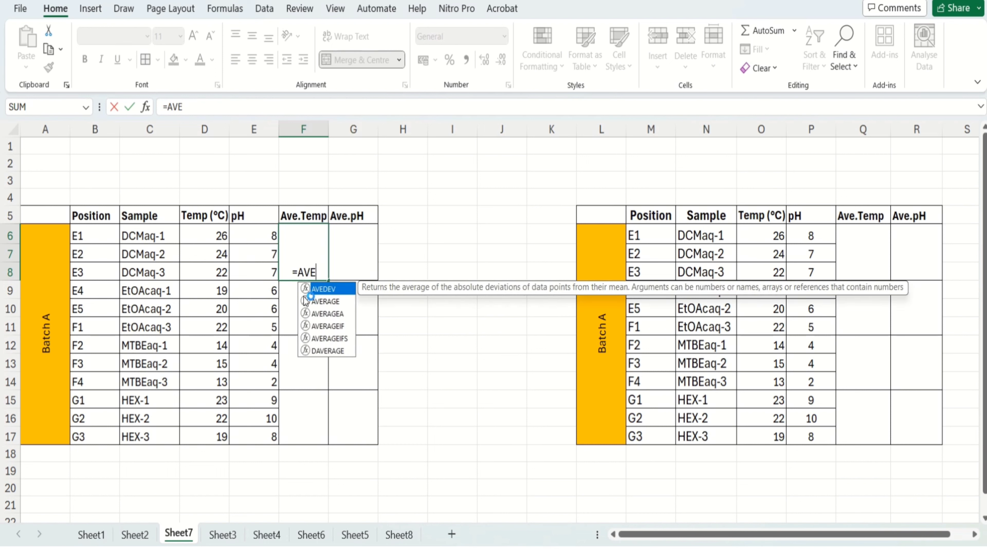
double_click(317, 301)
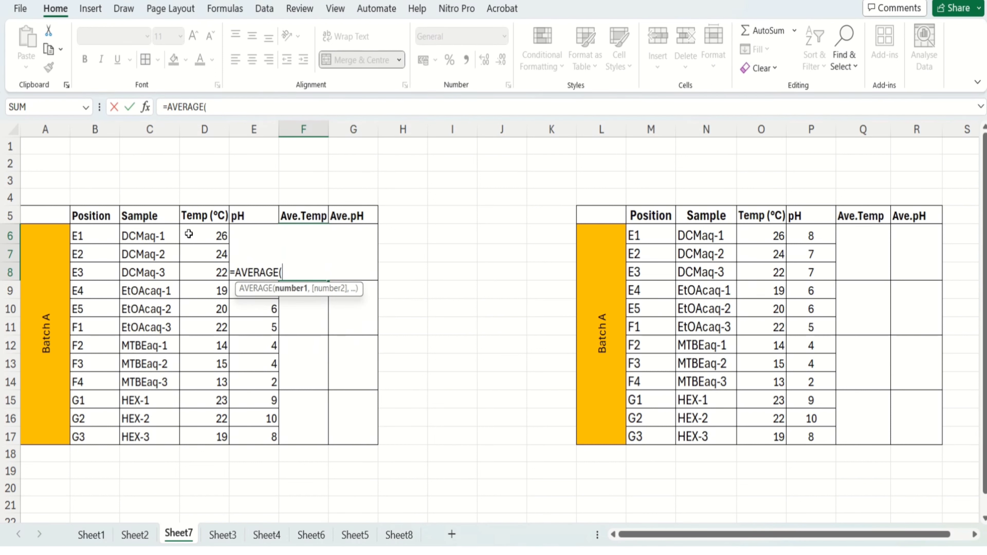
left_click_drag(194, 235, 204, 269)
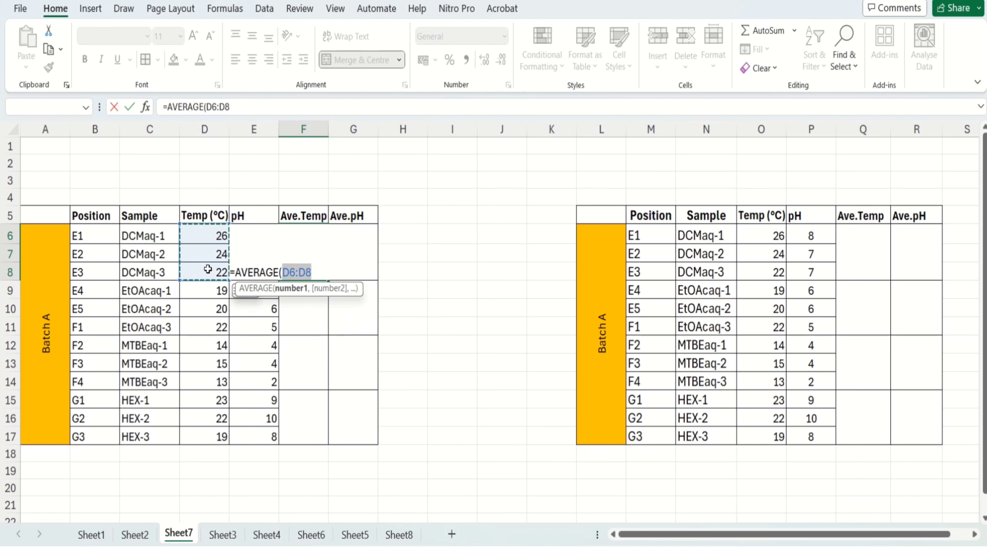
key("Return")
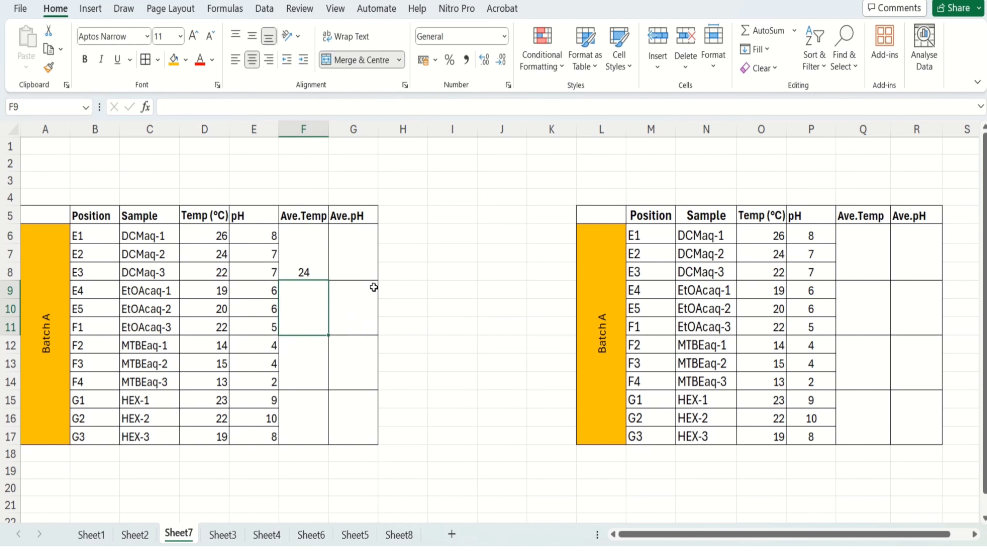
left_click(308, 260)
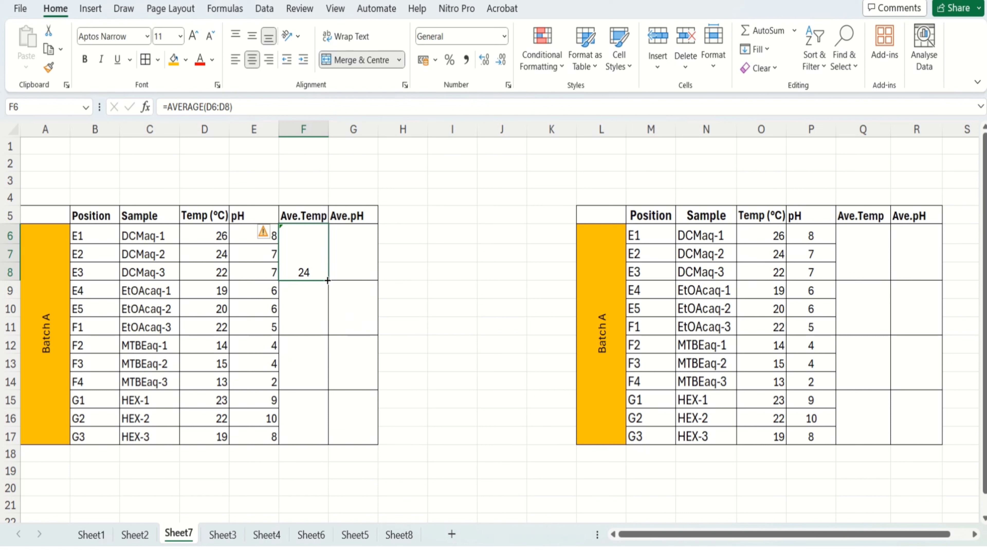
left_click_drag(328, 284, 321, 441)
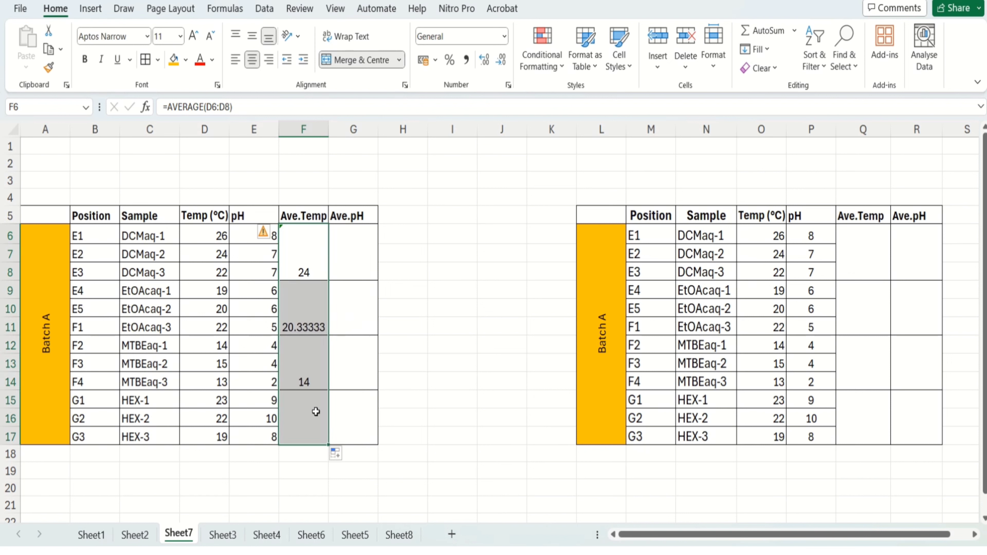
Enter =AVERAGE(E6:E8) in the merged Ave.pH cell G6 and fill the formula down through row 17.
double_click(351, 255)
type("=")
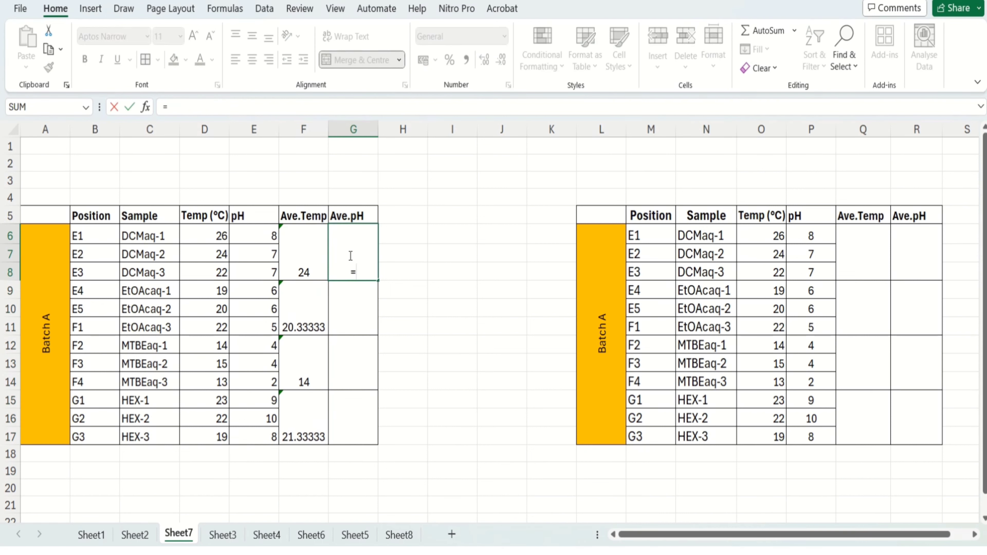
type("AVE")
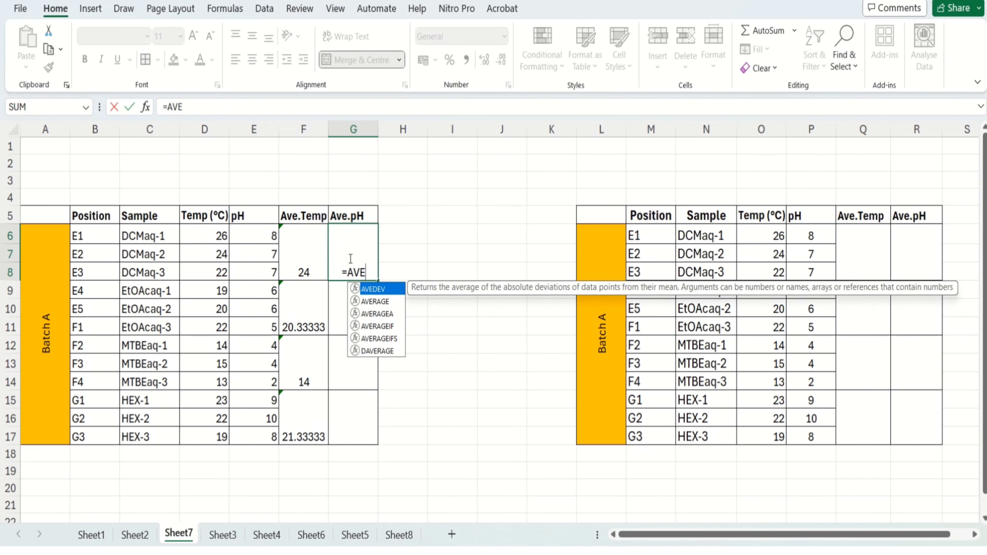
double_click(372, 301)
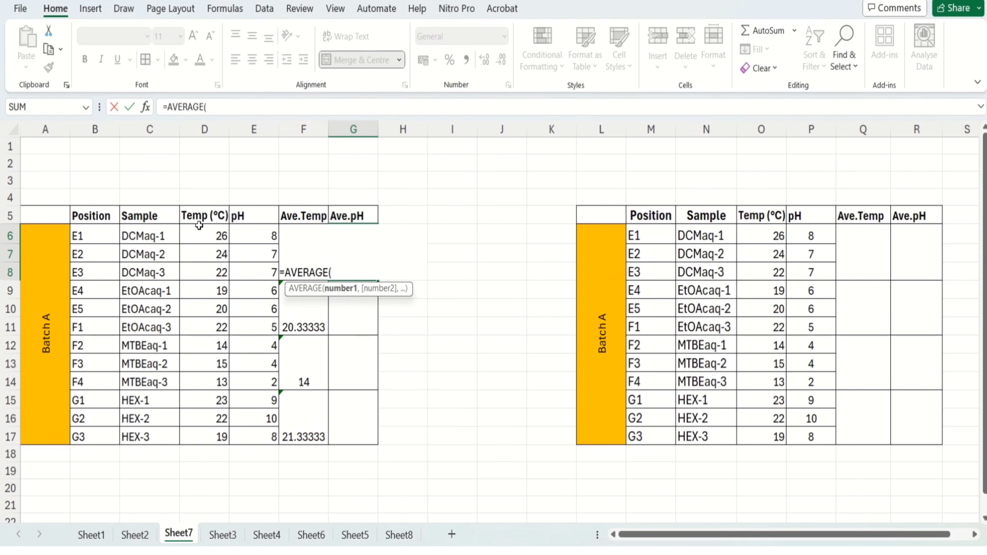
left_click_drag(240, 230, 258, 266)
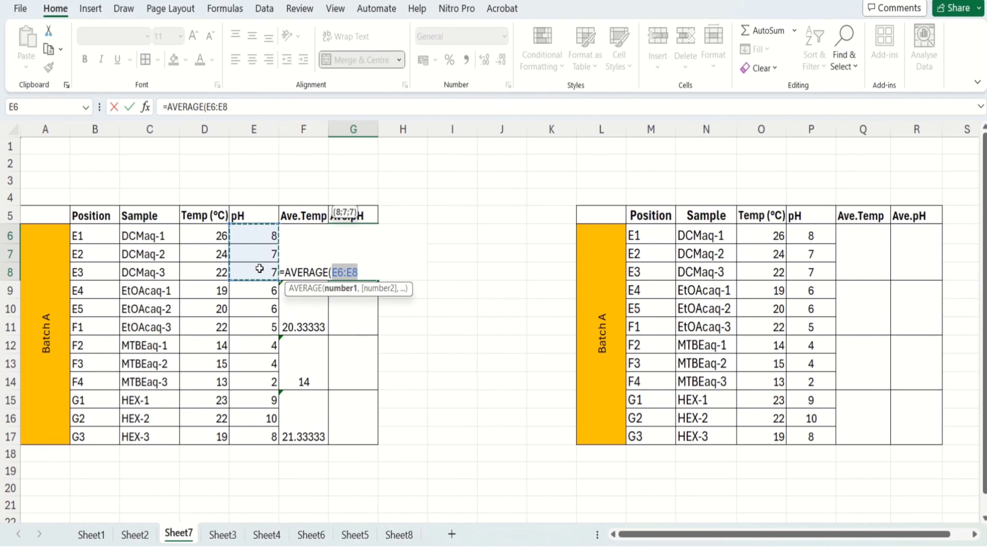
key("Return")
left_click(362, 258)
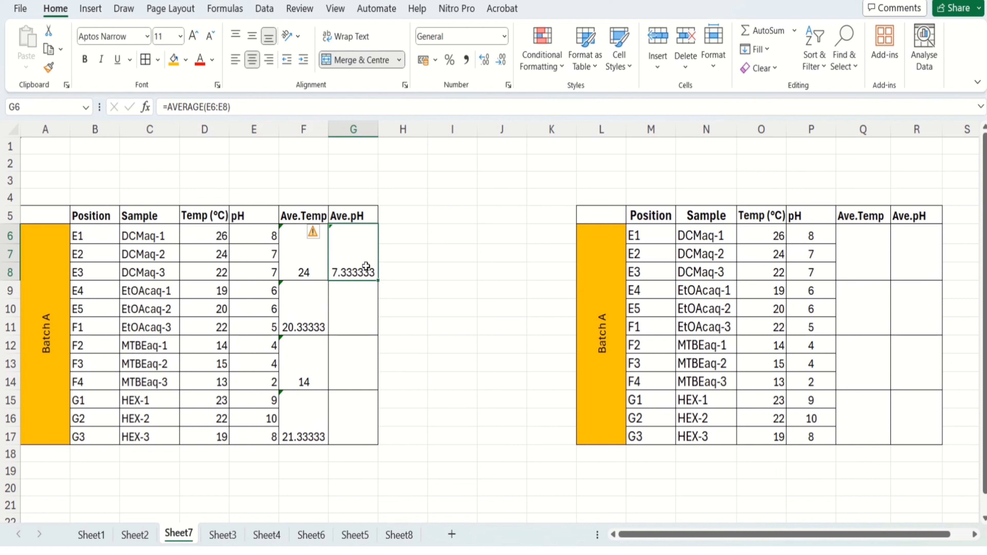
left_click_drag(377, 282, 359, 439)
left_click(351, 478)
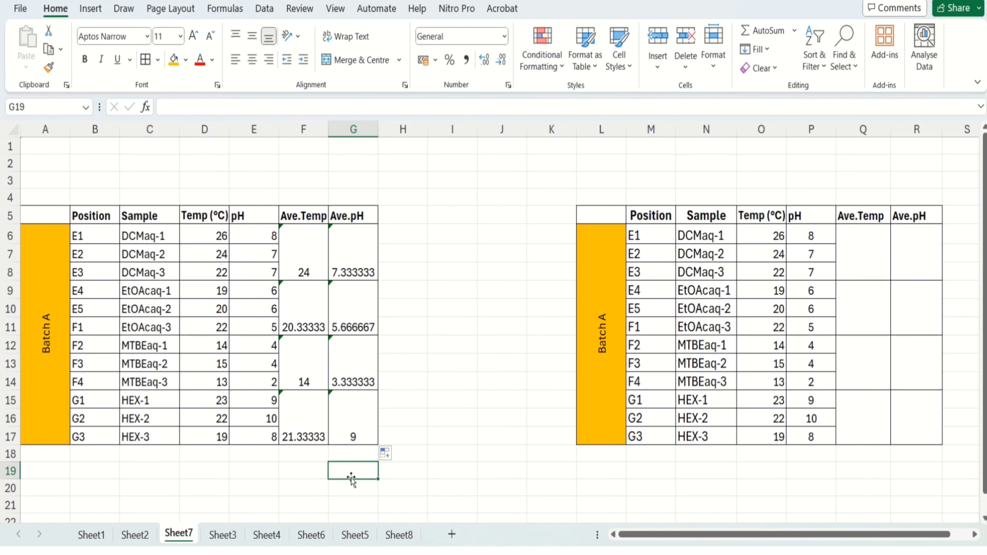